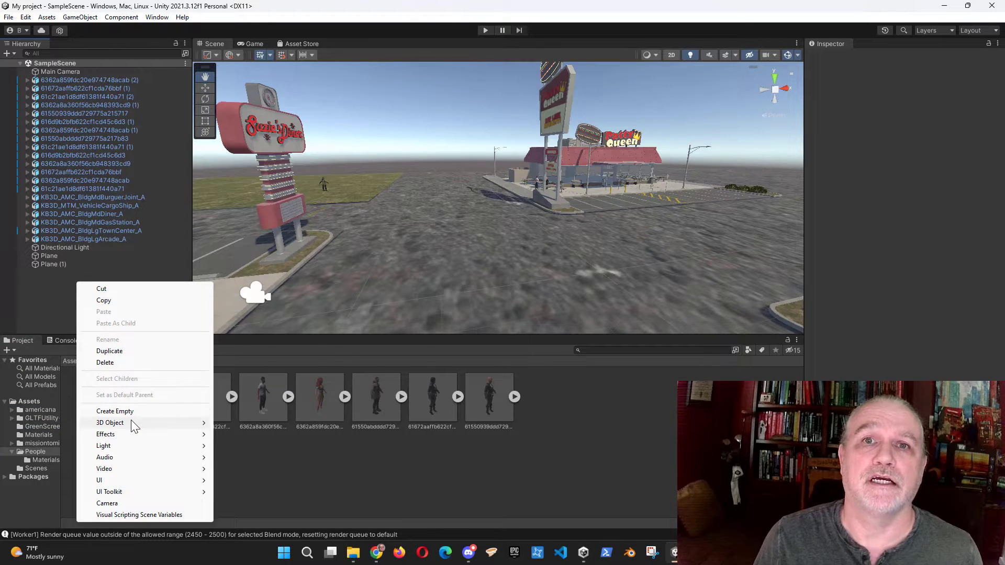
Add a Quad to the street scene and move it next to the base of the diner sign
{"action": "mouse_move", "coordinate": [134, 422]}
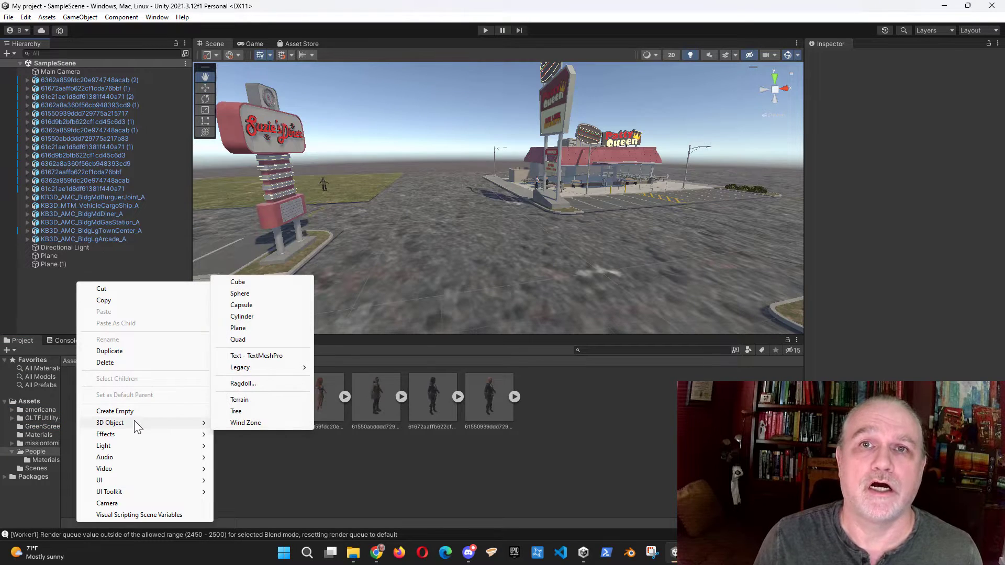
{"action": "left_click", "coordinate": [252, 339]}
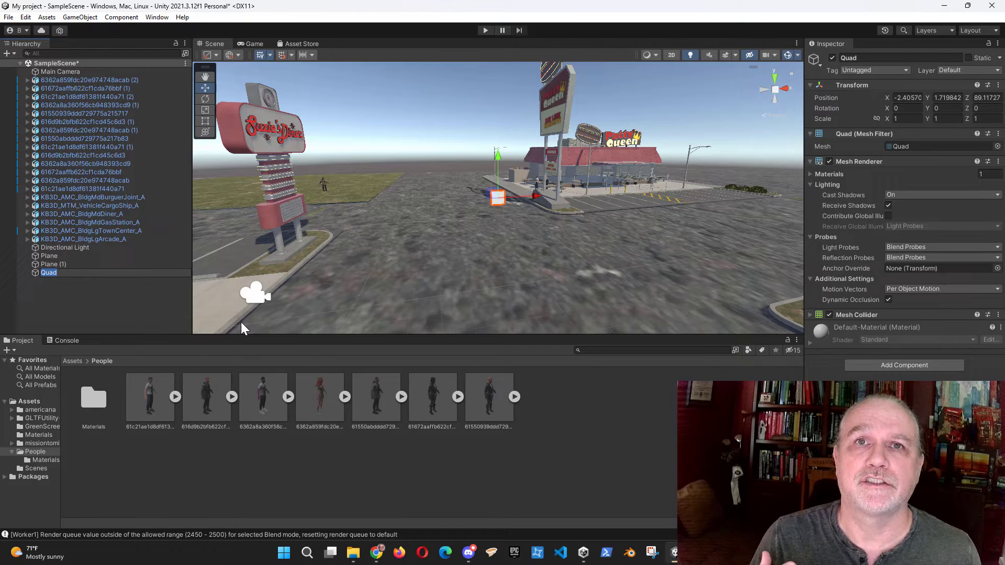
{"action": "left_click_drag", "start_coordinate": [534, 196], "coordinate": [412, 210]}
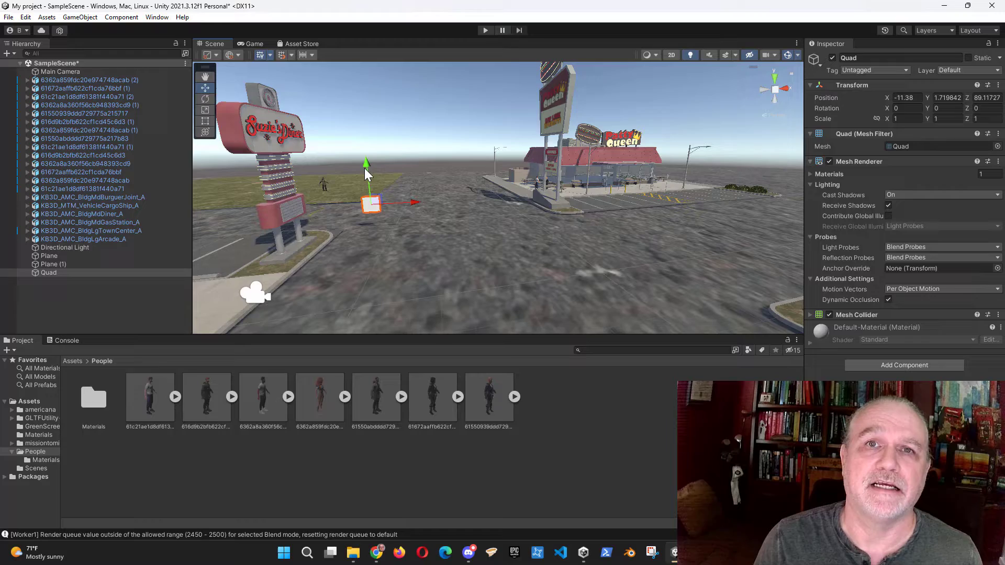
{"action": "left_click_drag", "start_coordinate": [366, 165], "coordinate": [367, 172]}
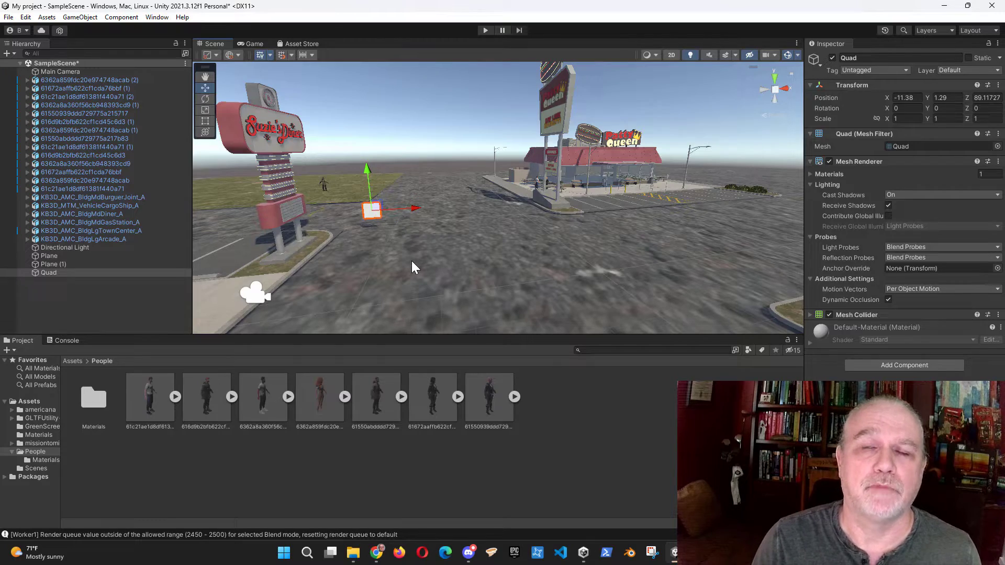
{"action": "left_click_drag", "start_coordinate": [411, 267], "coordinate": [378, 304], "text": "alt"}
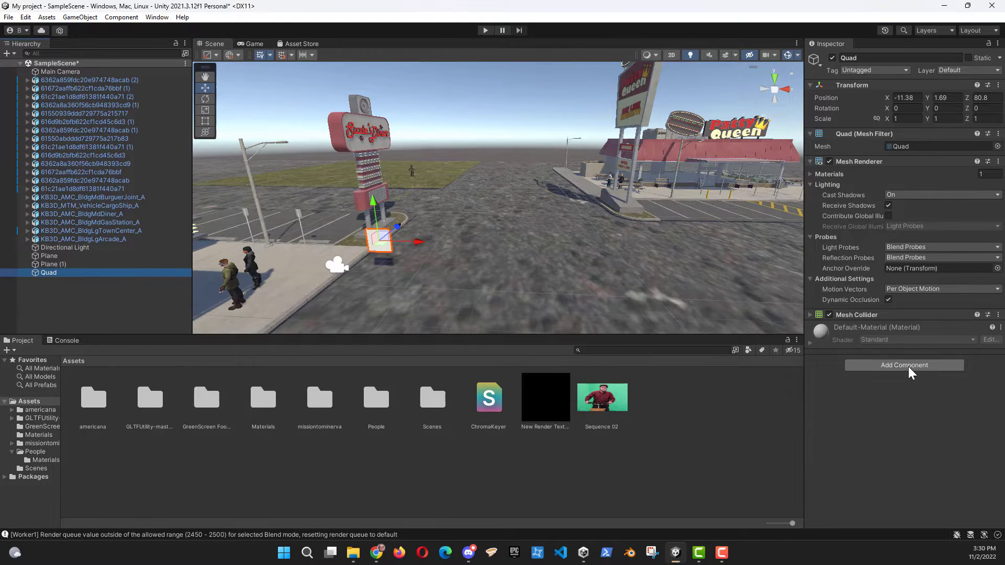
Add a Video Player component to the Quad with Sequence 02 as its video clip
{"action": "left_click", "coordinate": [909, 366]}
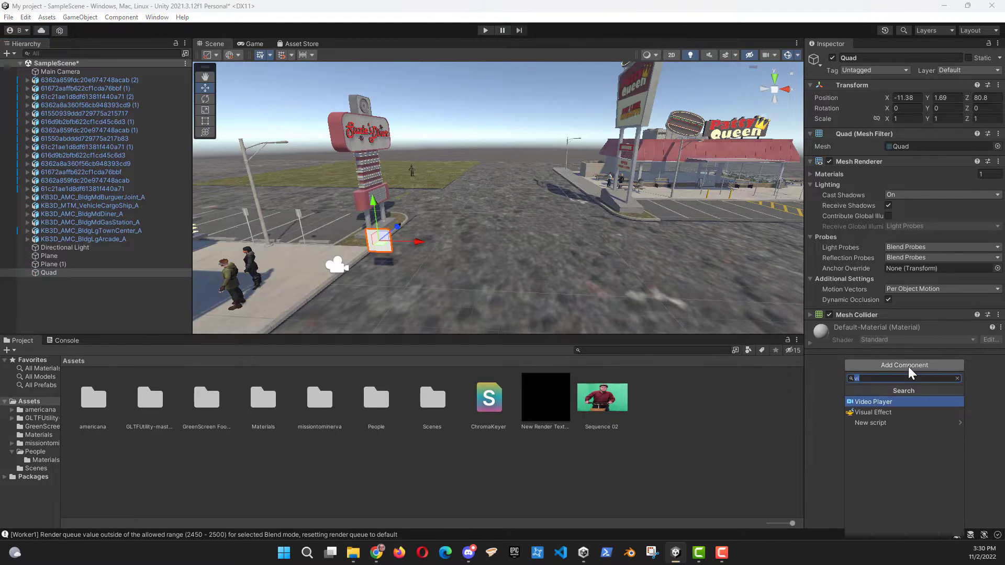
{"action": "left_click", "coordinate": [881, 403]}
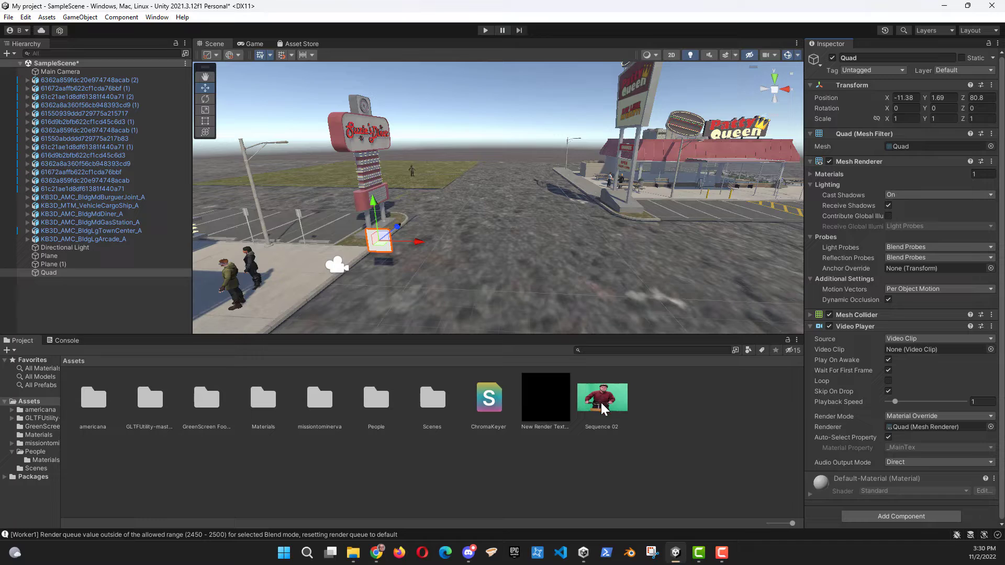
{"action": "left_click_drag", "start_coordinate": [600, 403], "coordinate": [912, 350]}
{"action": "left_click", "coordinate": [912, 415]}
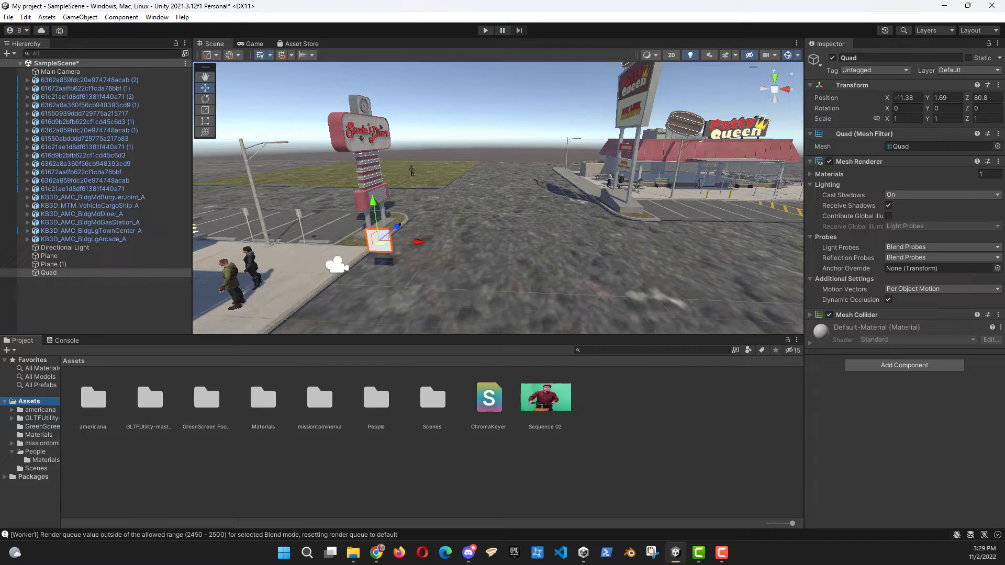
Create a New Render Texture asset and make it the Quad Video Player's target texture
{"action": "right_click", "coordinate": [507, 463]}
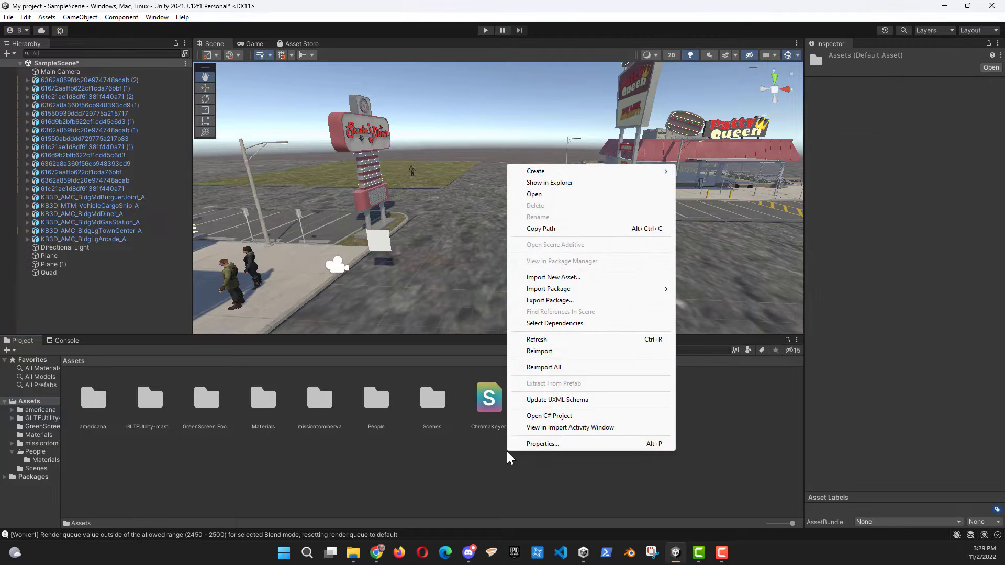
{"action": "mouse_move", "coordinate": [554, 177]}
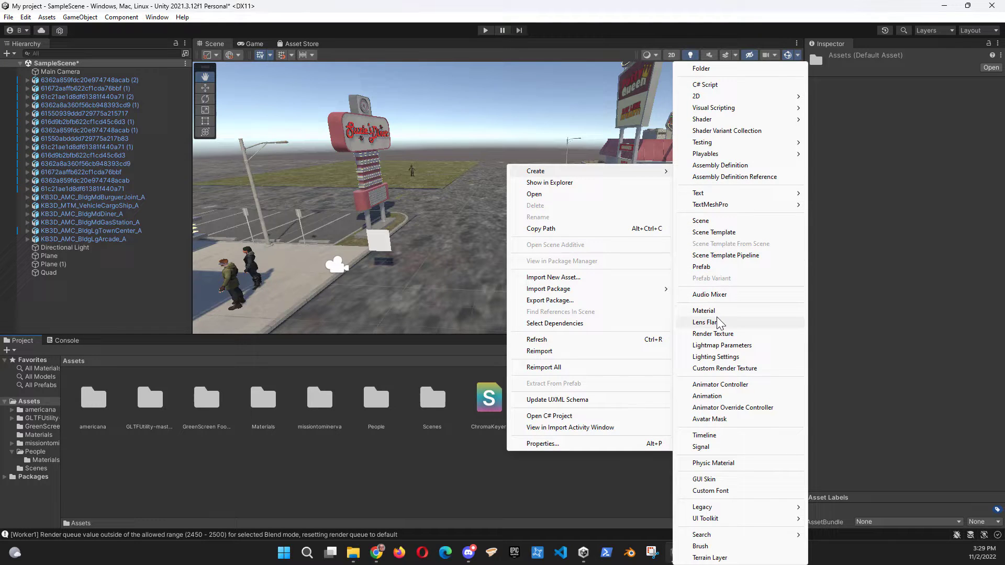
{"action": "left_click", "coordinate": [724, 336]}
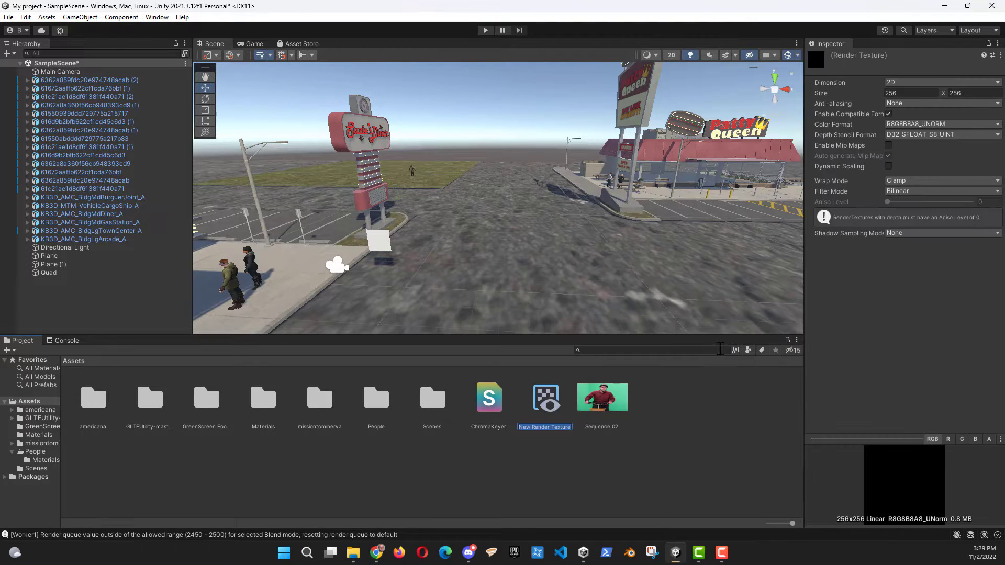
{"action": "left_click", "coordinate": [50, 273]}
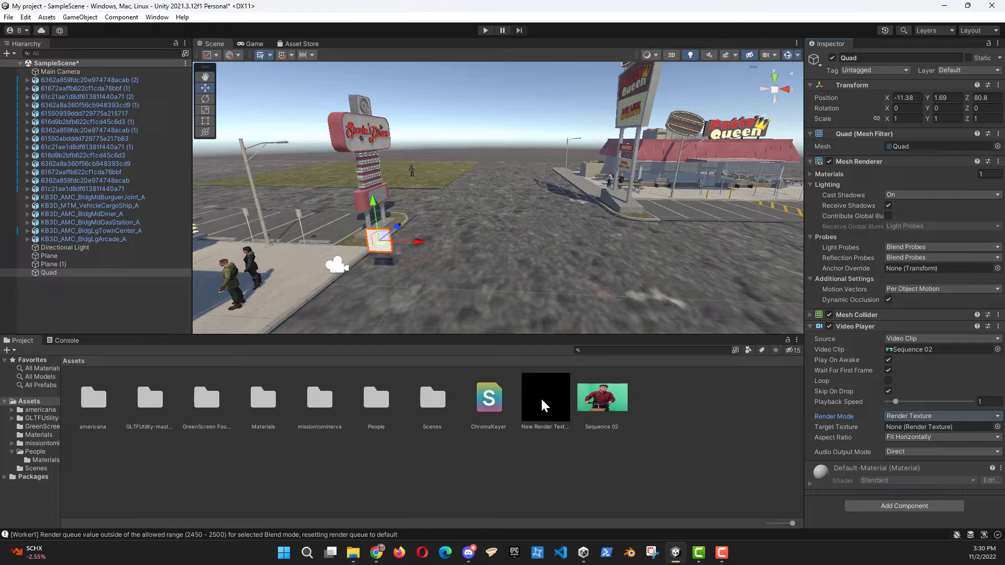
{"action": "left_click_drag", "start_coordinate": [540, 397], "coordinate": [907, 429]}
Create a new material in Assets named Chroma
{"action": "right_click", "coordinate": [620, 467]}
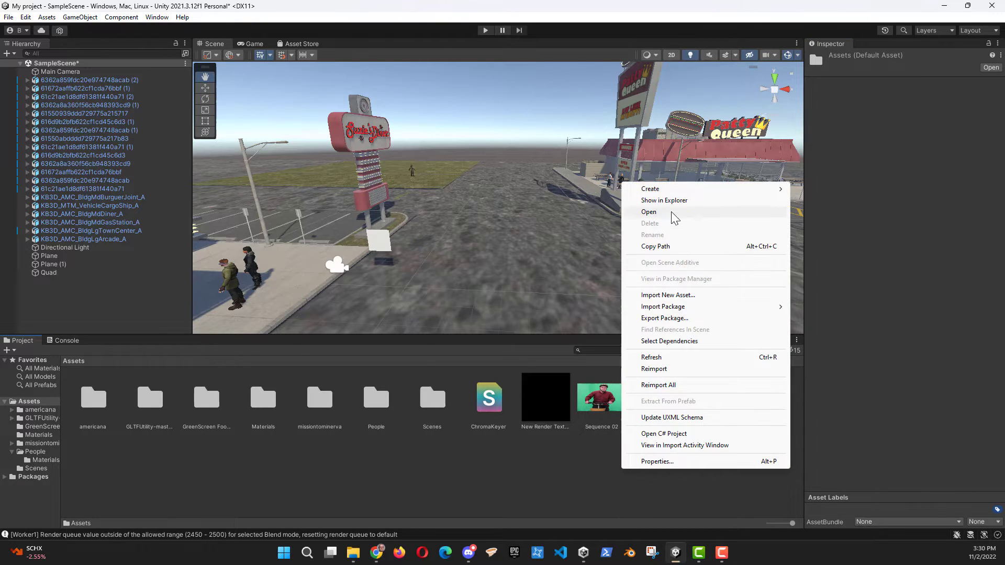
{"action": "mouse_move", "coordinate": [675, 189]}
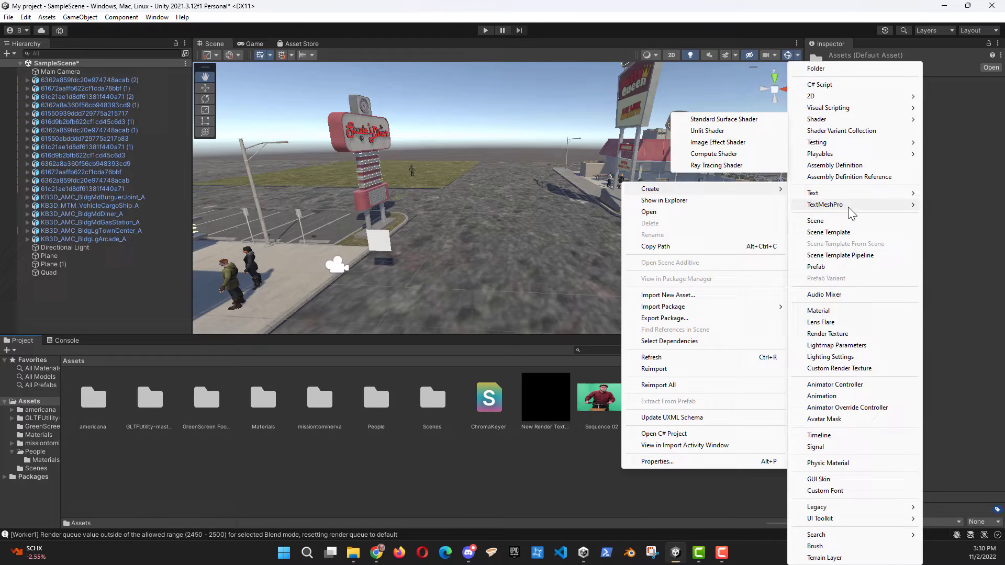
{"action": "left_click", "coordinate": [855, 311]}
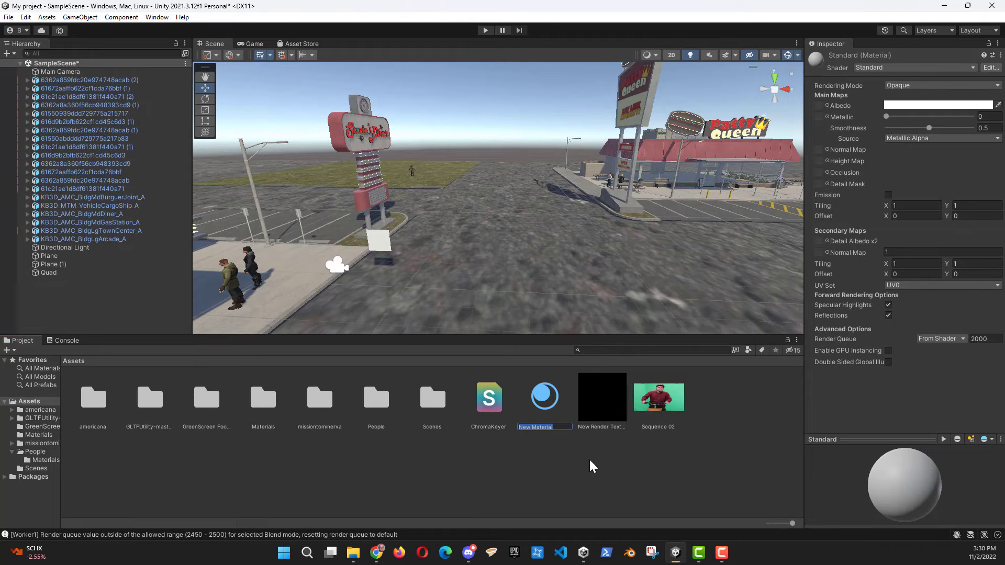
{"action": "type", "text": "Chroma"}
{"action": "key", "text": "Return"}
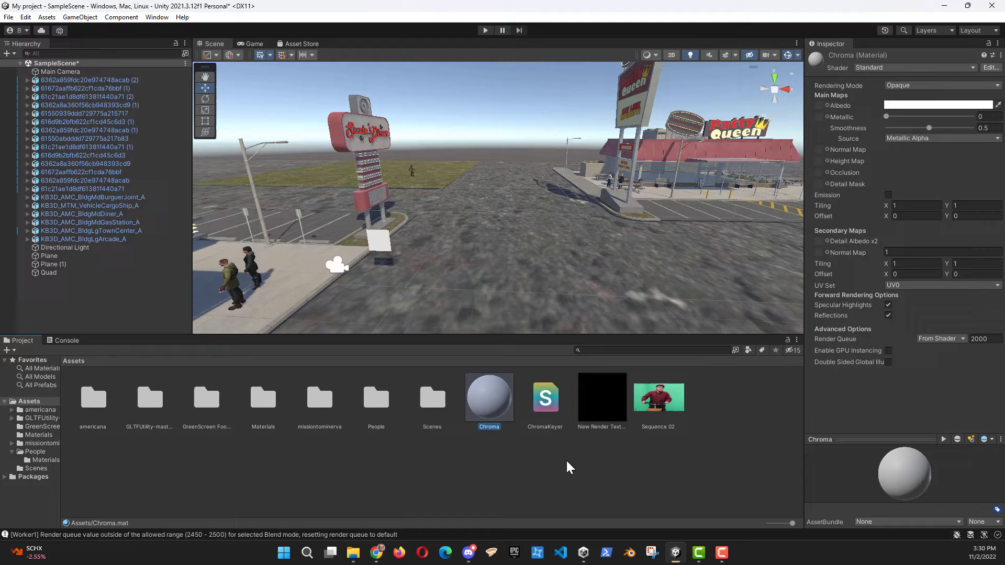
Switch Chroma to the Custom/ChromaKeyer shader, give it New Render Texture, and apply it to the Quad
{"action": "left_click", "coordinate": [972, 67]}
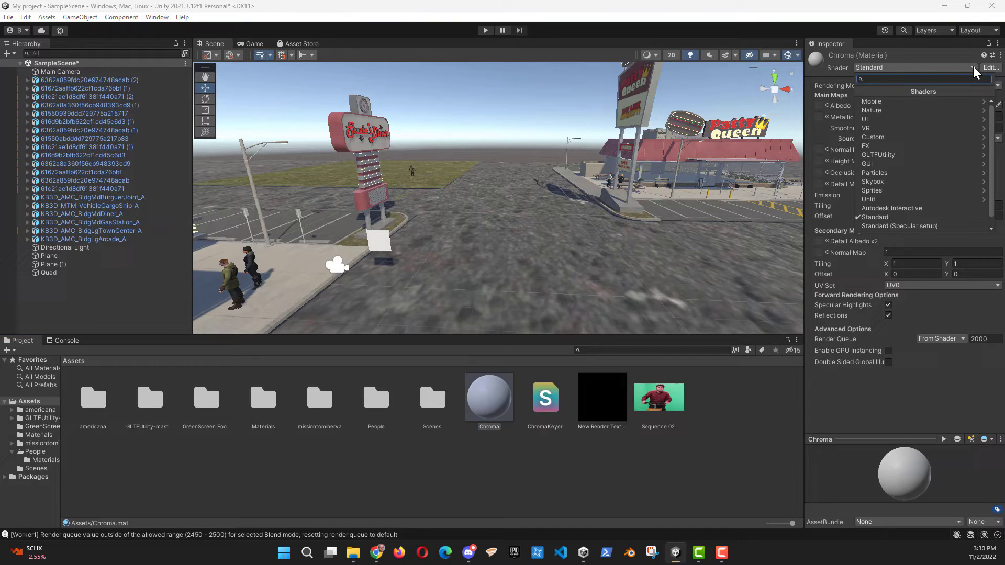
{"action": "left_click", "coordinate": [919, 138]}
{"action": "left_click", "coordinate": [899, 102]}
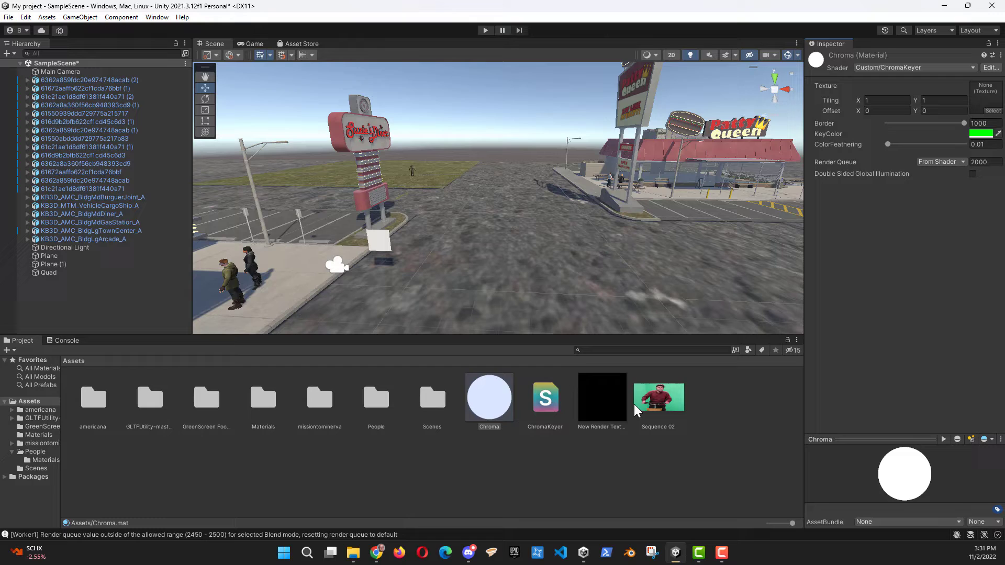
{"action": "left_click_drag", "start_coordinate": [607, 408], "coordinate": [987, 101]}
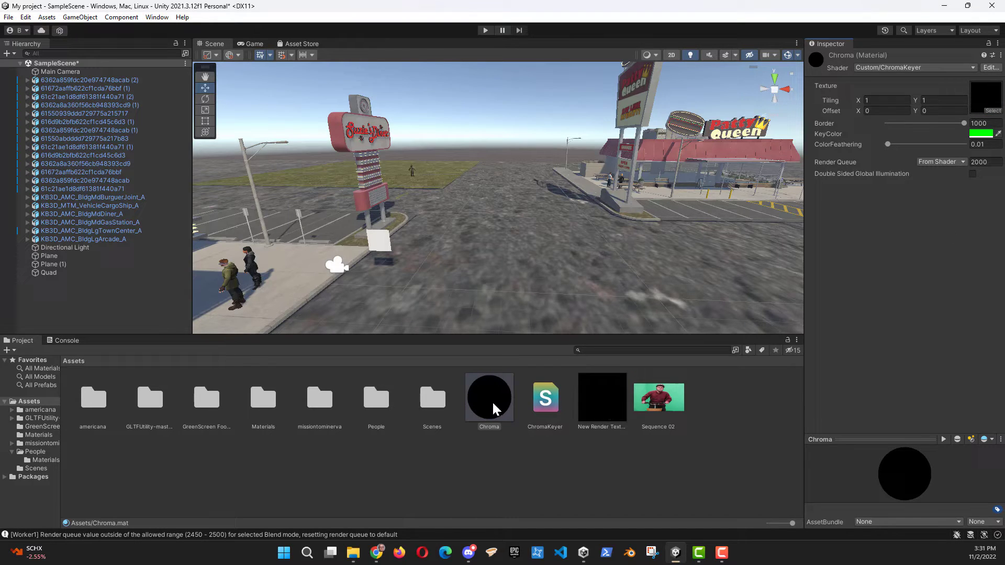
{"action": "left_click_drag", "start_coordinate": [493, 404], "coordinate": [52, 274]}
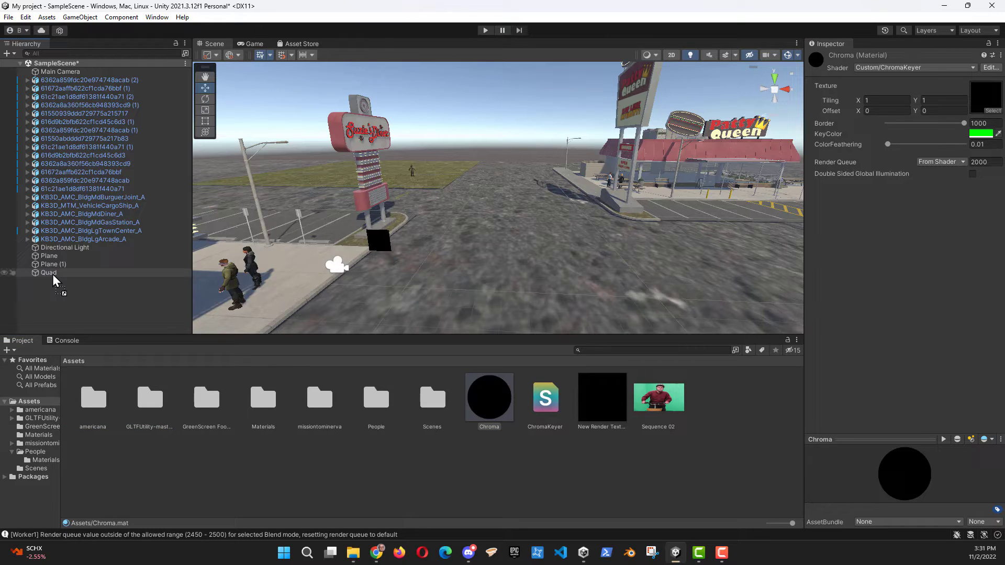
Sample the Sequence 02 green background as Chroma's KeyColor and set ColorFeathering to 0.41
{"action": "left_click", "coordinate": [53, 274]}
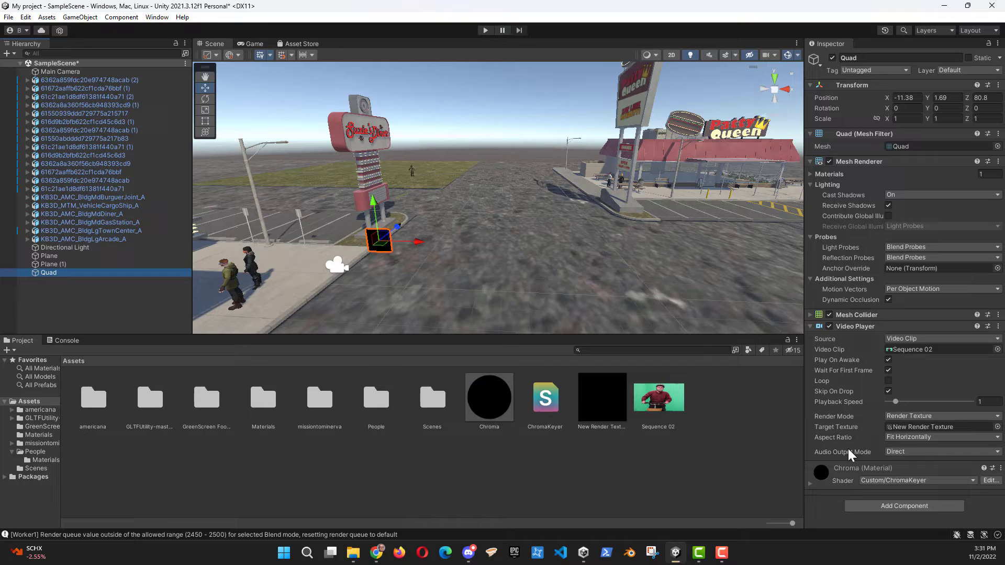
{"action": "left_click", "coordinate": [810, 484]}
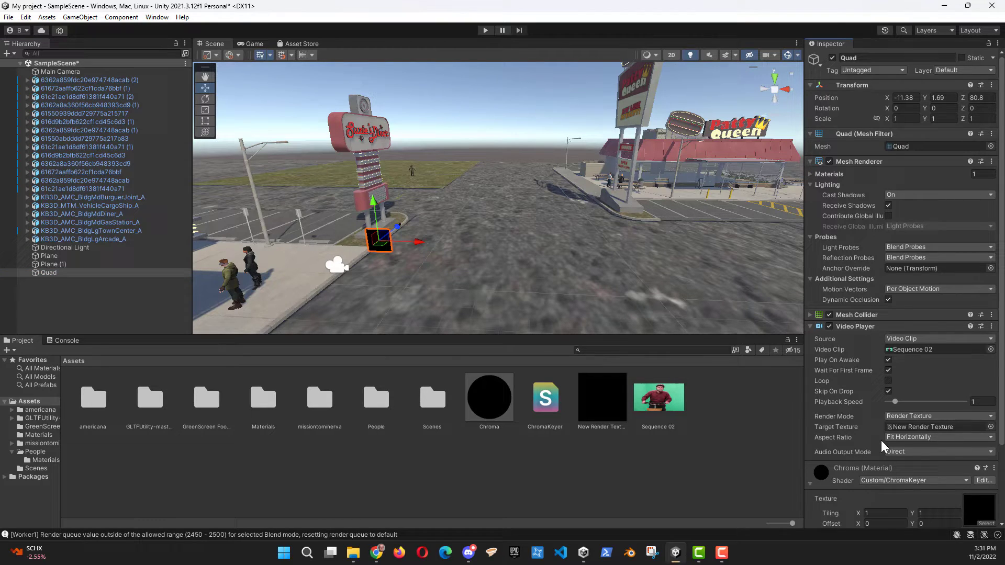
{"action": "scroll", "coordinate": [880, 440], "scroll_direction": "down", "scroll_amount": 3}
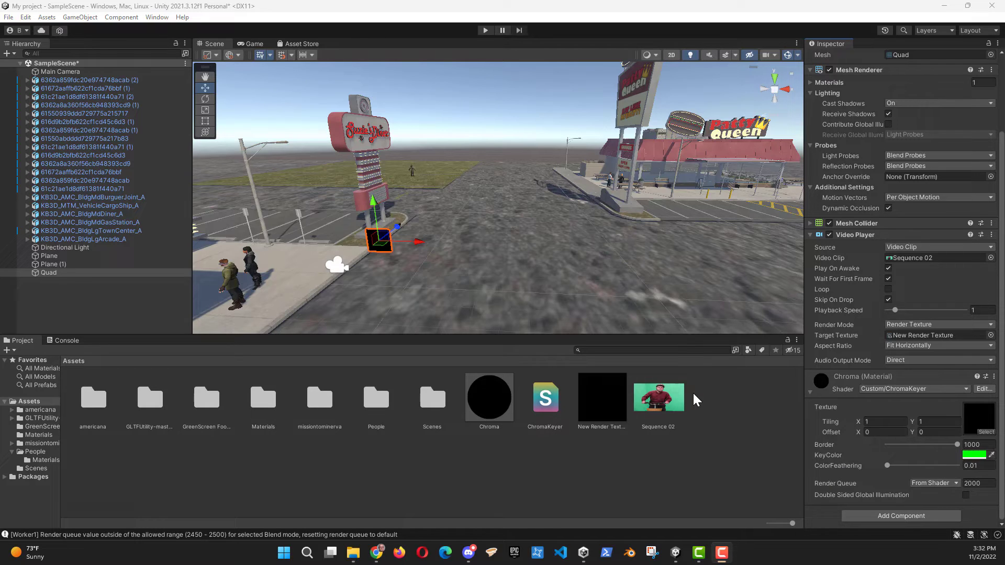
{"action": "left_click", "coordinate": [991, 455]}
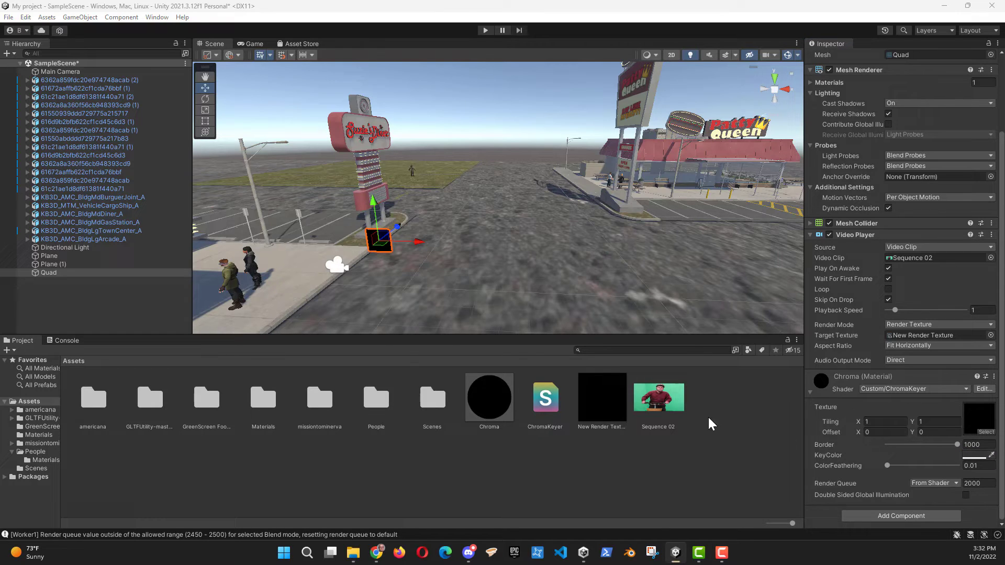
{"action": "left_click", "coordinate": [676, 395]}
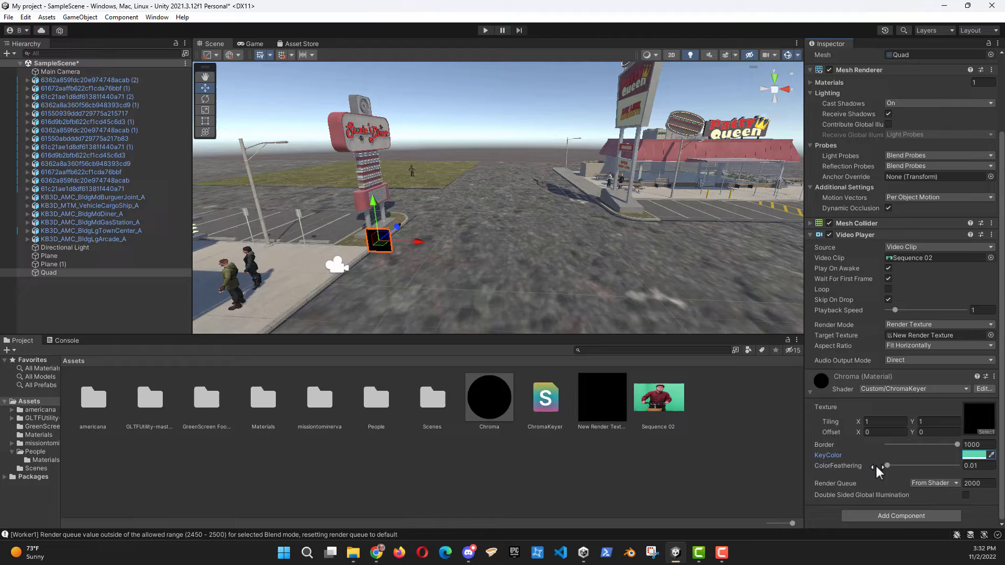
{"action": "left_click_drag", "start_coordinate": [885, 465], "coordinate": [900, 465]}
Preview the keyed actor in Play mode, nudge ColorFeathering to 0.45, then stop playing
{"action": "left_click", "coordinate": [485, 29]}
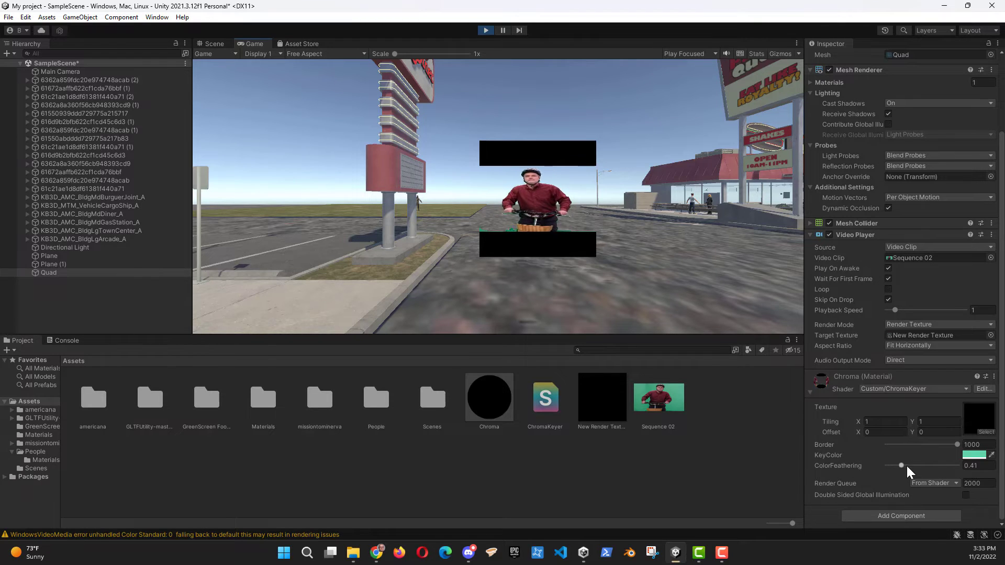
{"action": "left_click_drag", "start_coordinate": [900, 463], "coordinate": [900, 468]}
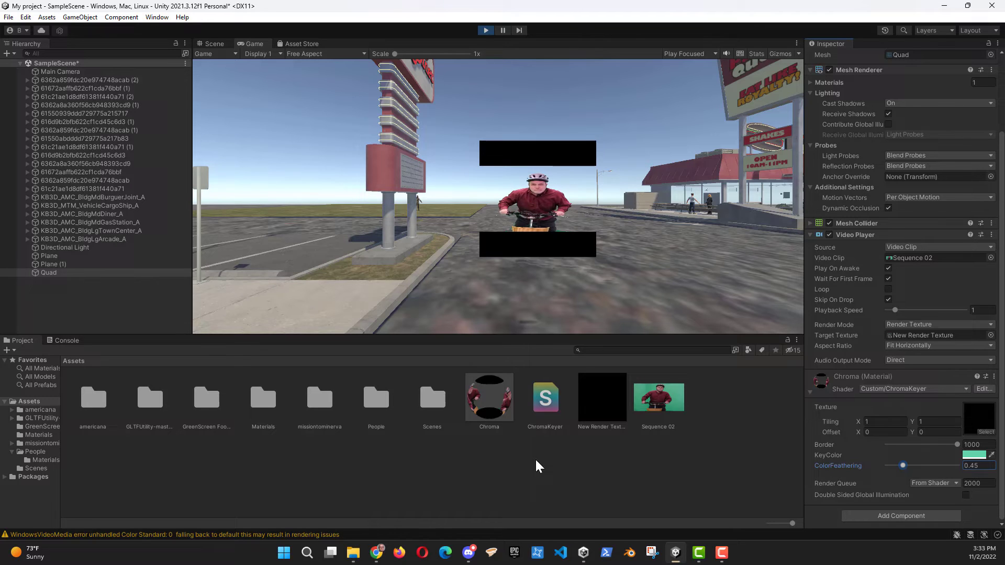
{"action": "left_click", "coordinate": [486, 30]}
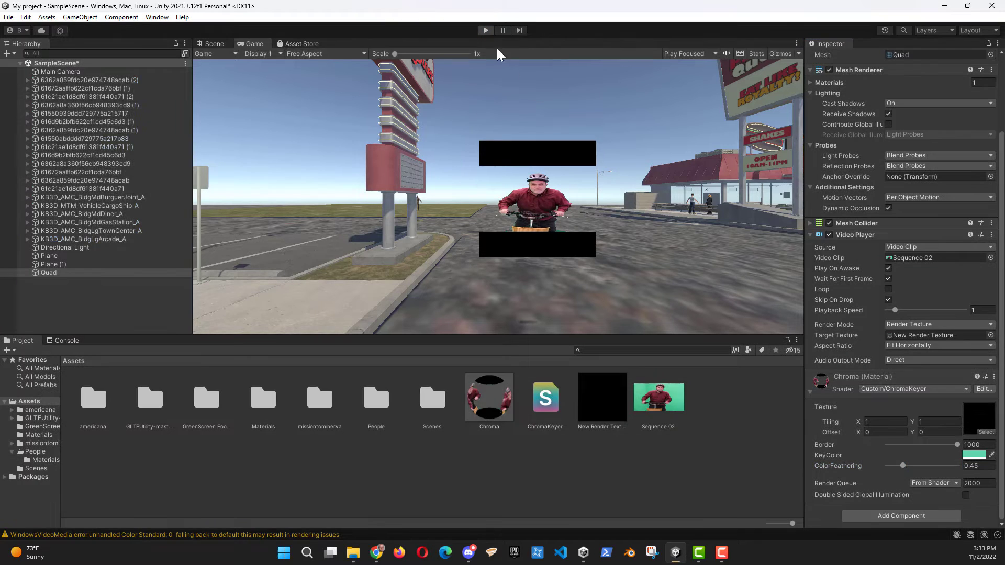
Enable Loop and set Aspect Ratio to Stretch on the Video Player, then enter Play mode to check
{"action": "left_click", "coordinate": [886, 289]}
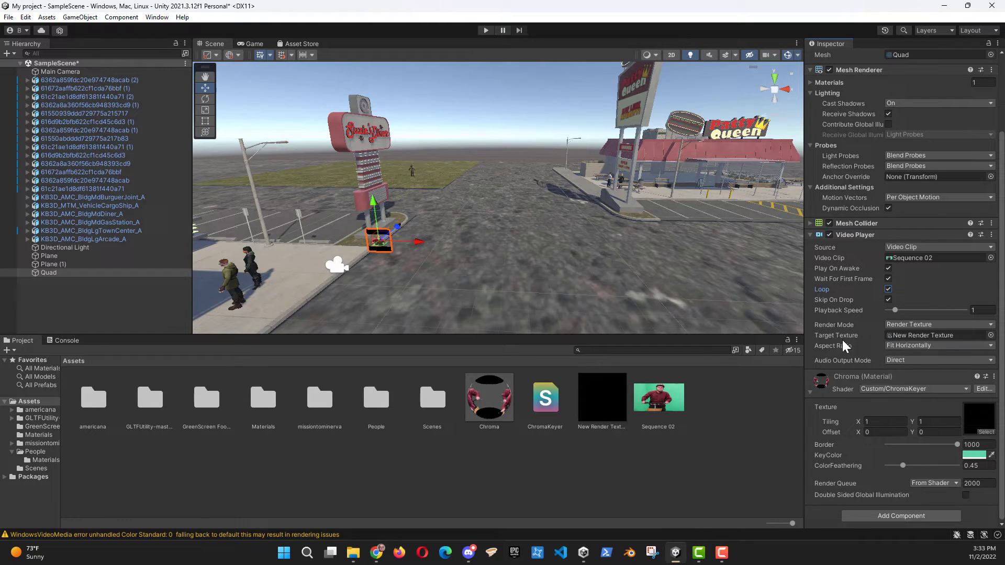
{"action": "left_click", "coordinate": [902, 346]}
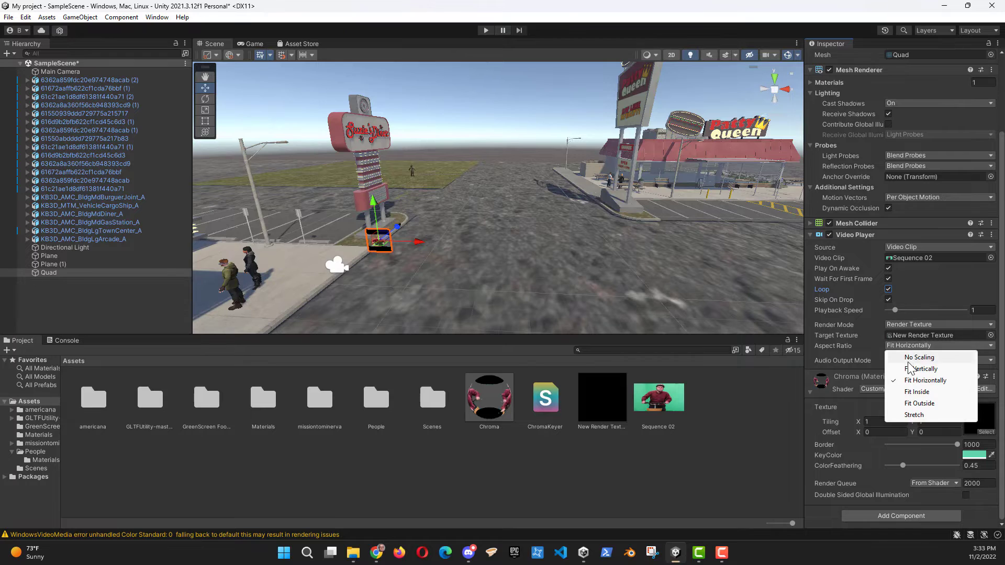
{"action": "left_click", "coordinate": [915, 414]}
{"action": "key", "text": "ctrl+p"}
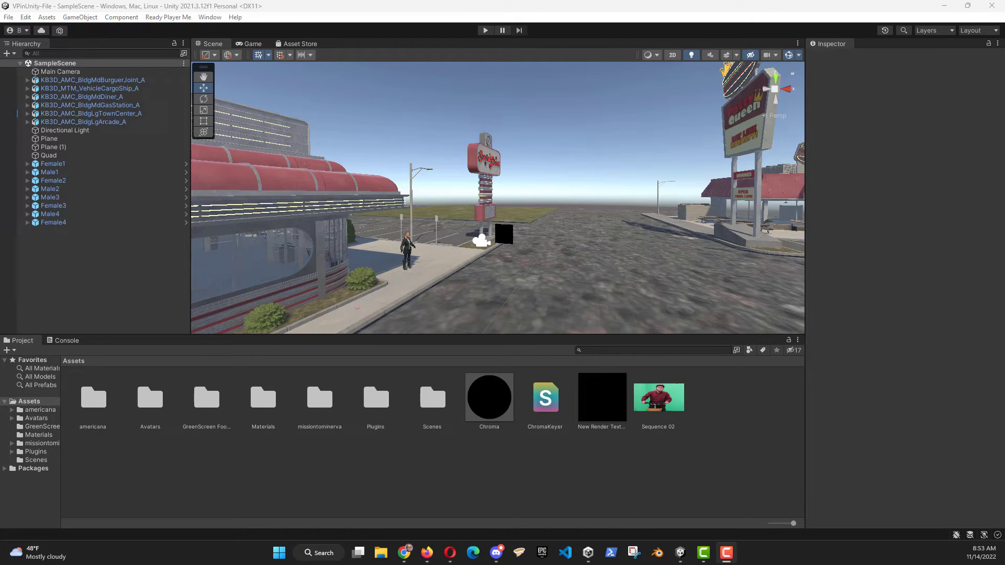
{"action": "left_click", "coordinate": [210, 16]}
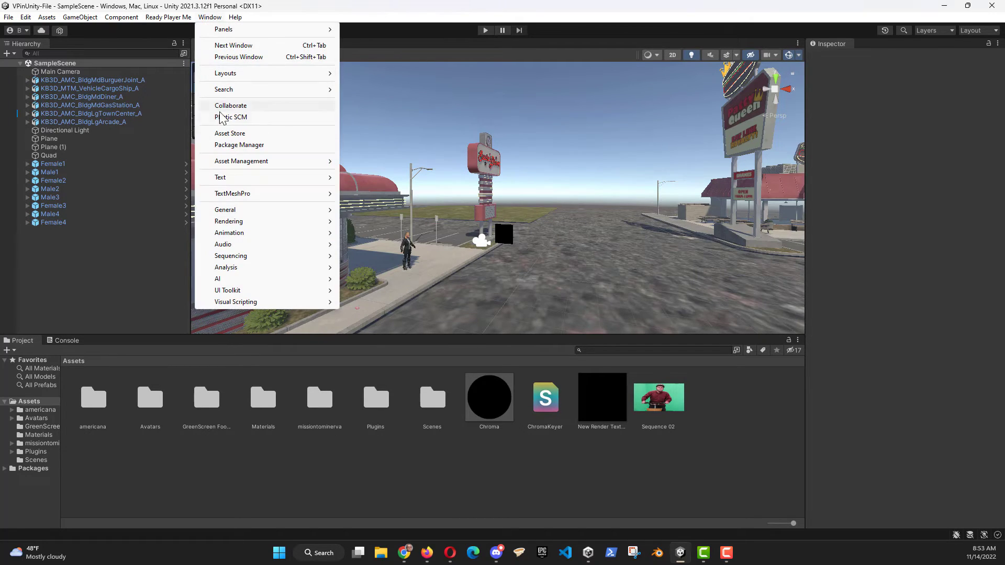
{"action": "left_click", "coordinate": [235, 145]}
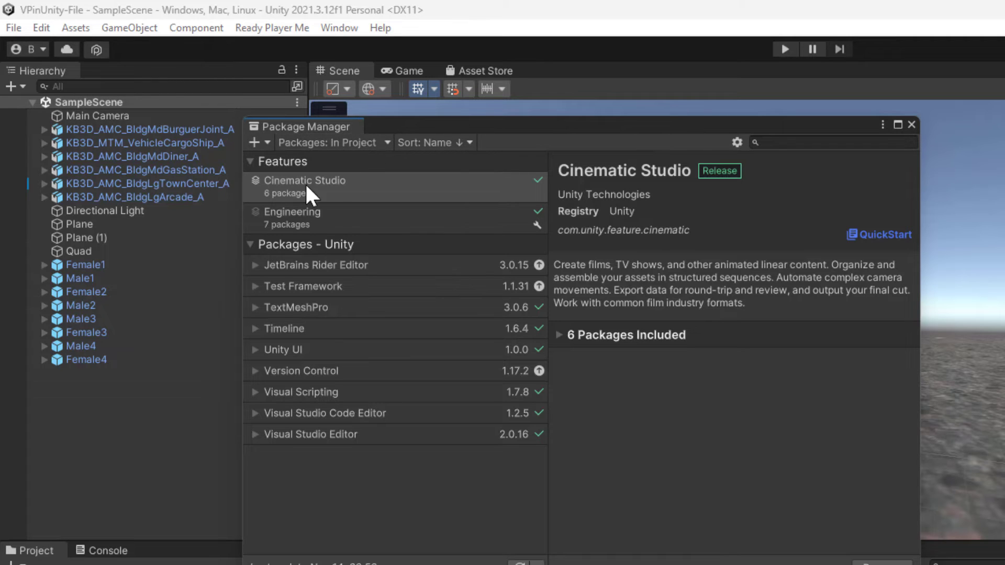
{"action": "left_click", "coordinate": [387, 141]}
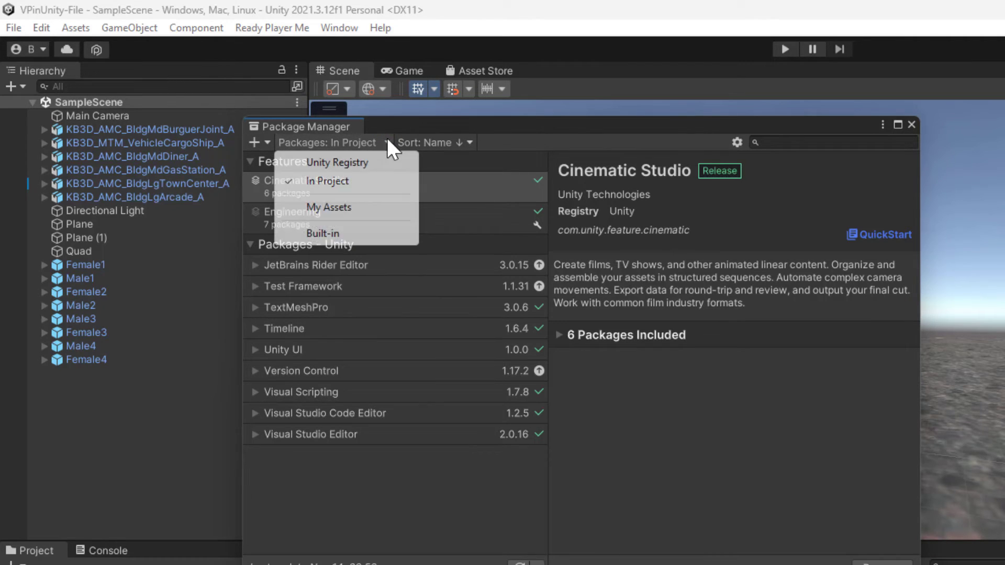
{"action": "left_click", "coordinate": [359, 164]}
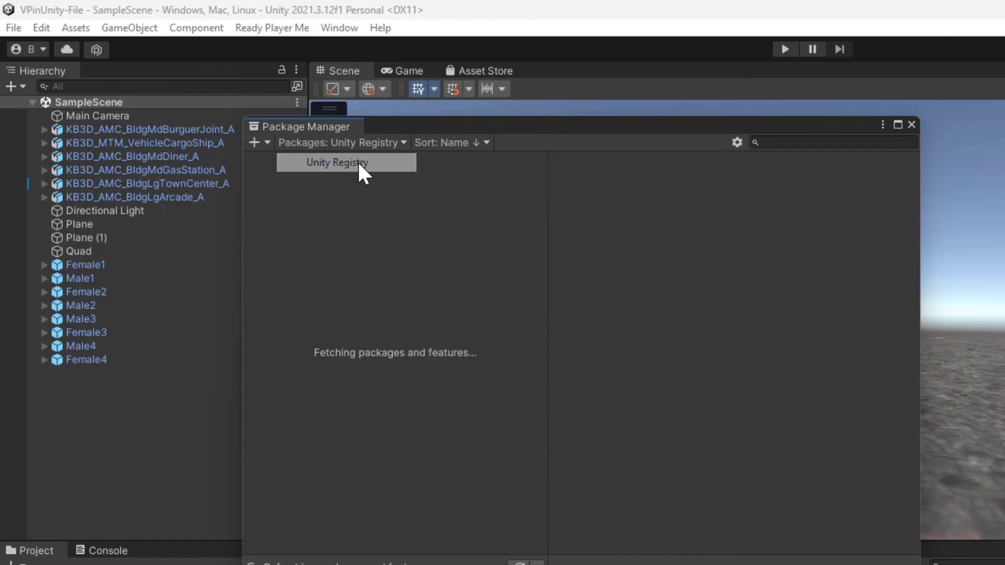
{"action": "left_click", "coordinate": [403, 145]}
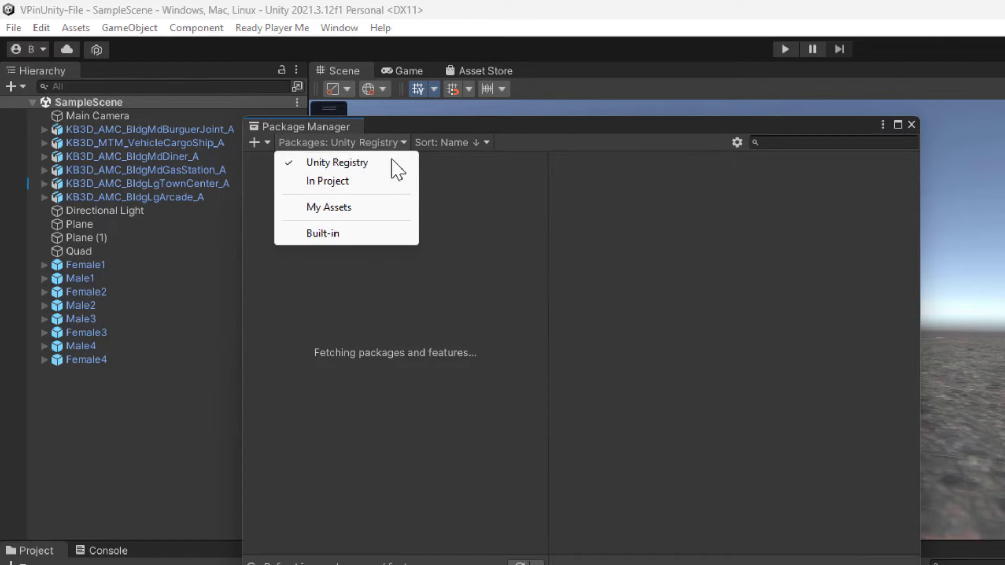
{"action": "left_click", "coordinate": [360, 183]}
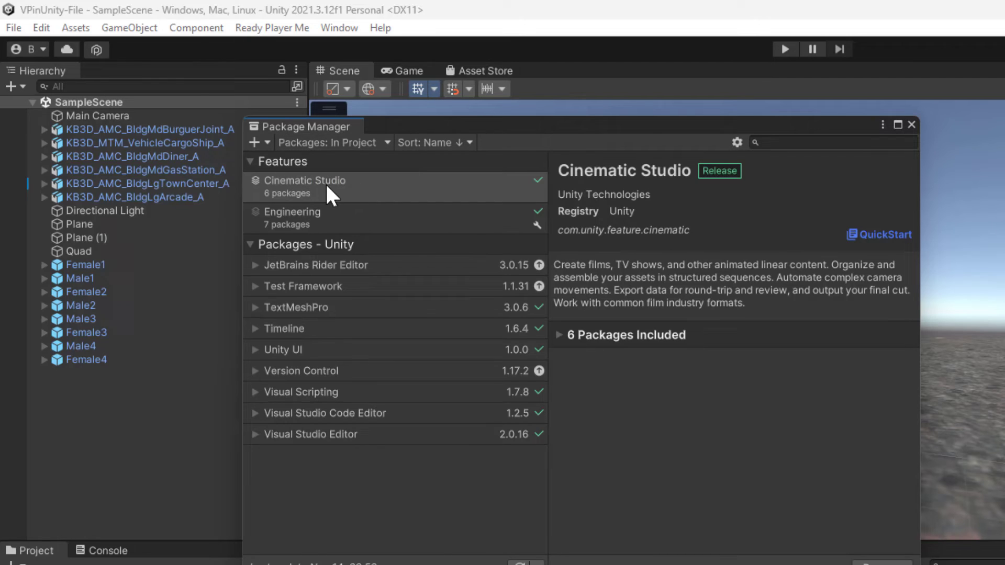
{"action": "left_click", "coordinate": [759, 142]}
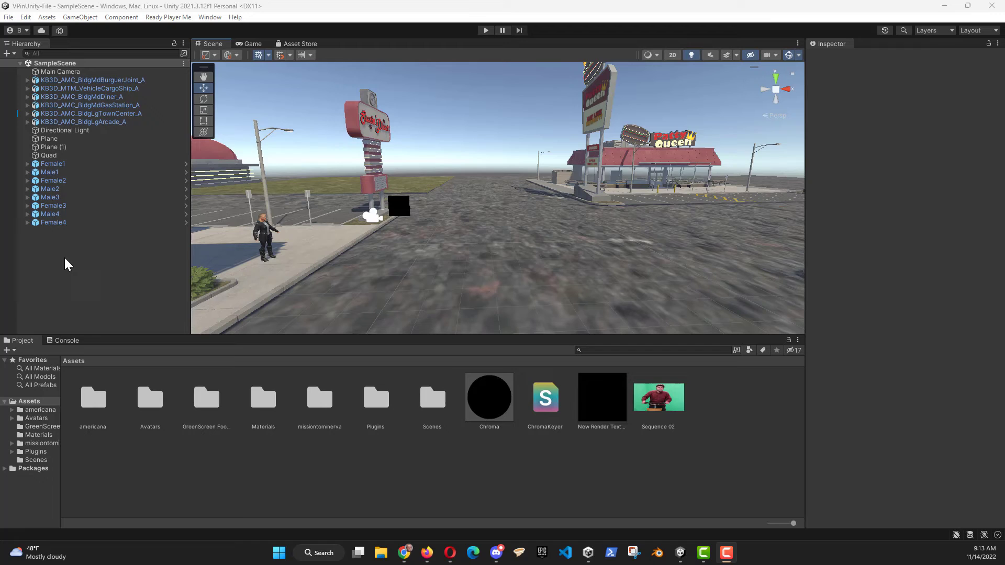
Create an empty GameObject in the Hierarchy named Scene1
{"action": "right_click", "coordinate": [63, 255]}
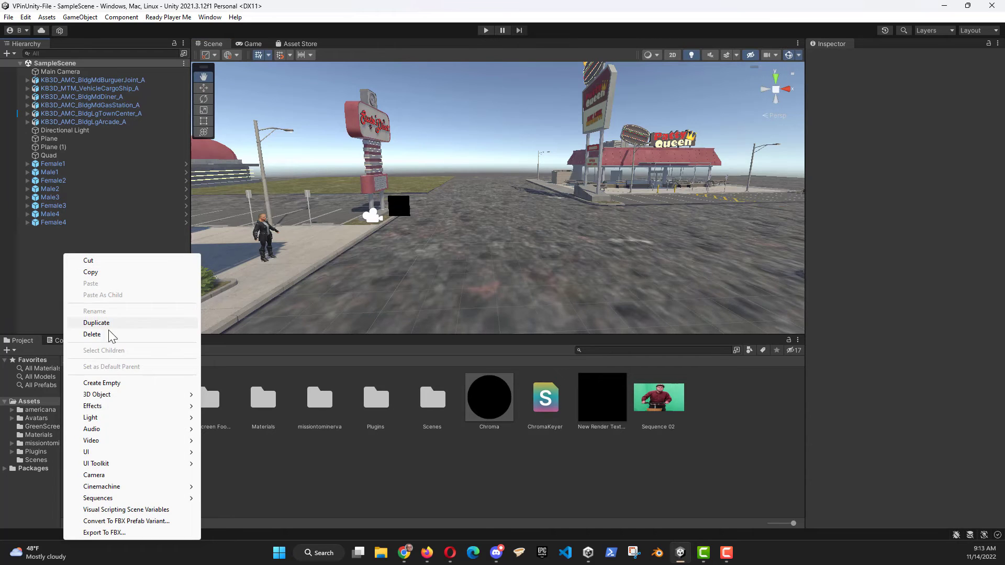
{"action": "left_click", "coordinate": [102, 383]}
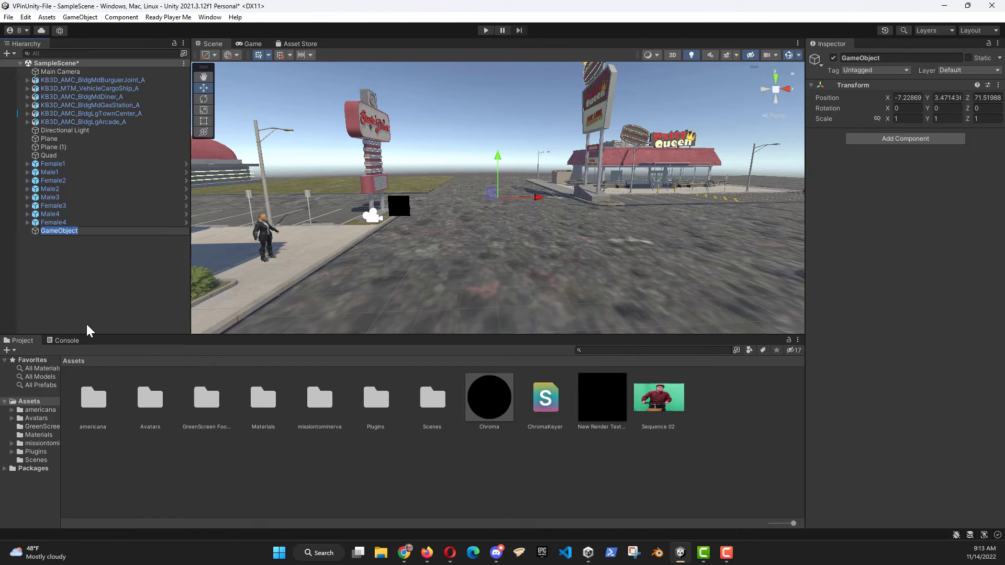
{"action": "type", "text": "Scene1"}
{"action": "key", "text": "Return"}
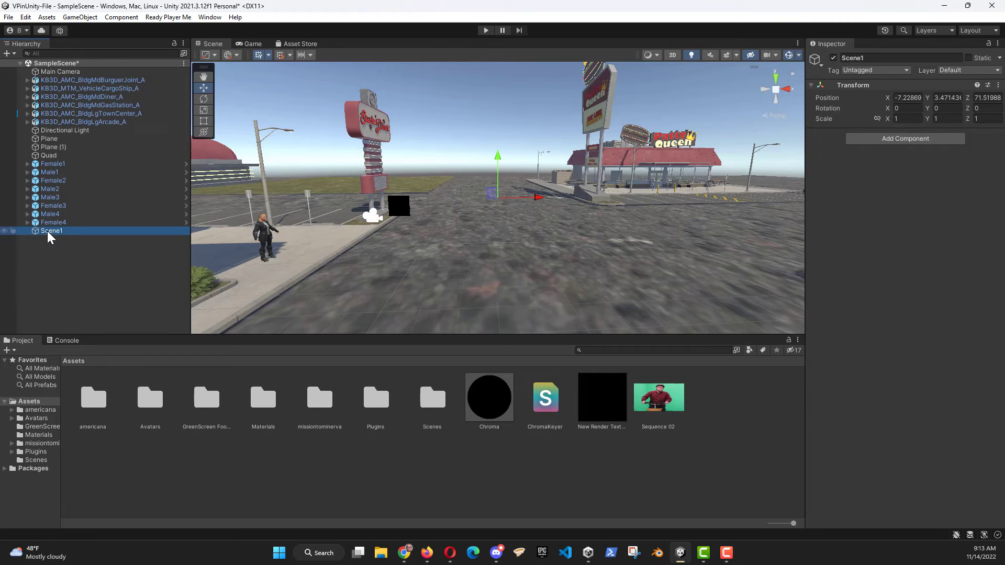
Create a timeline for Scene1 from the Timeline window, saved as Scene1Timeline.playable in Assets
{"action": "left_click", "coordinate": [208, 17]}
{"action": "mouse_move", "coordinate": [265, 257]}
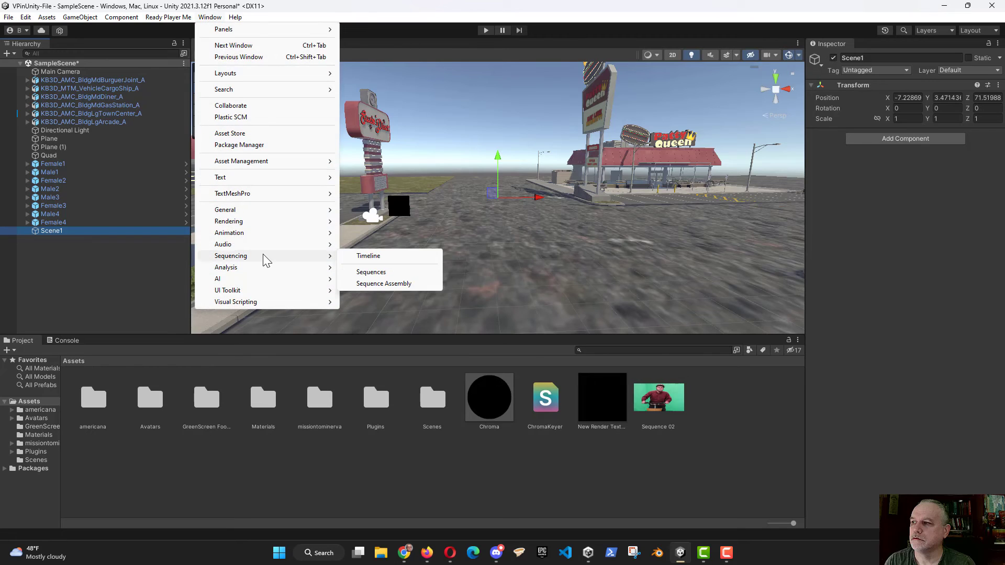
{"action": "left_click", "coordinate": [366, 255]}
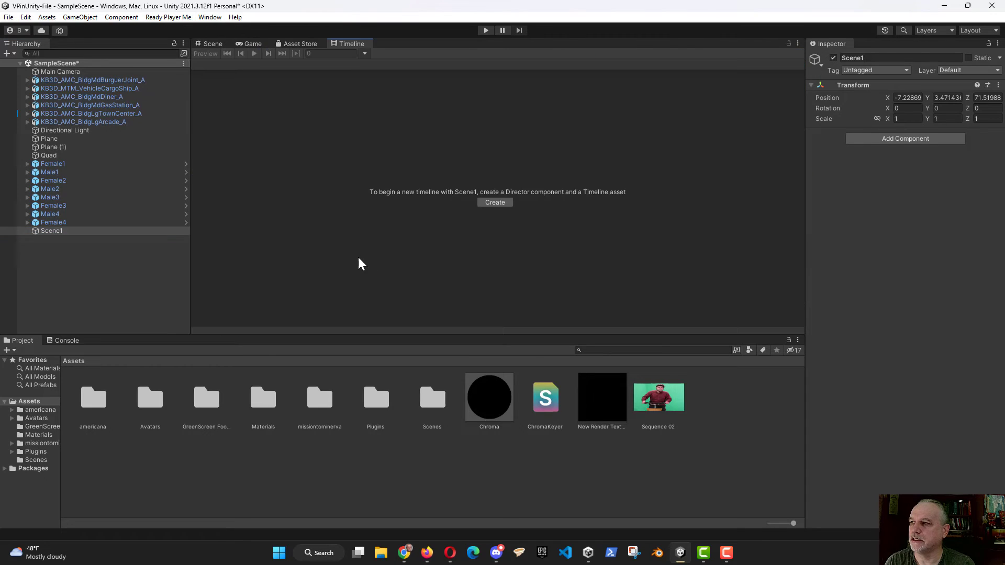
{"action": "left_click", "coordinate": [496, 203]}
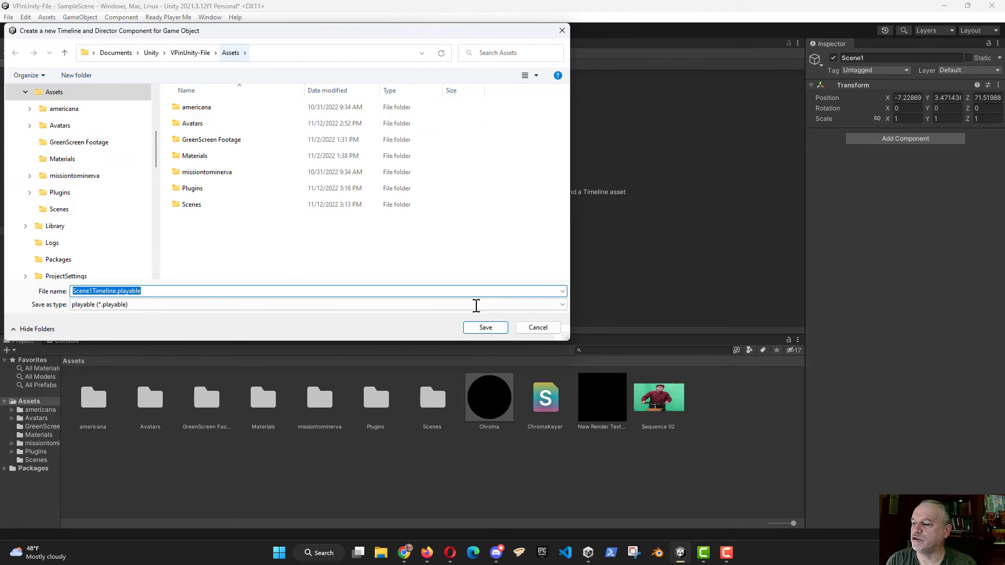
{"action": "left_click", "coordinate": [489, 329]}
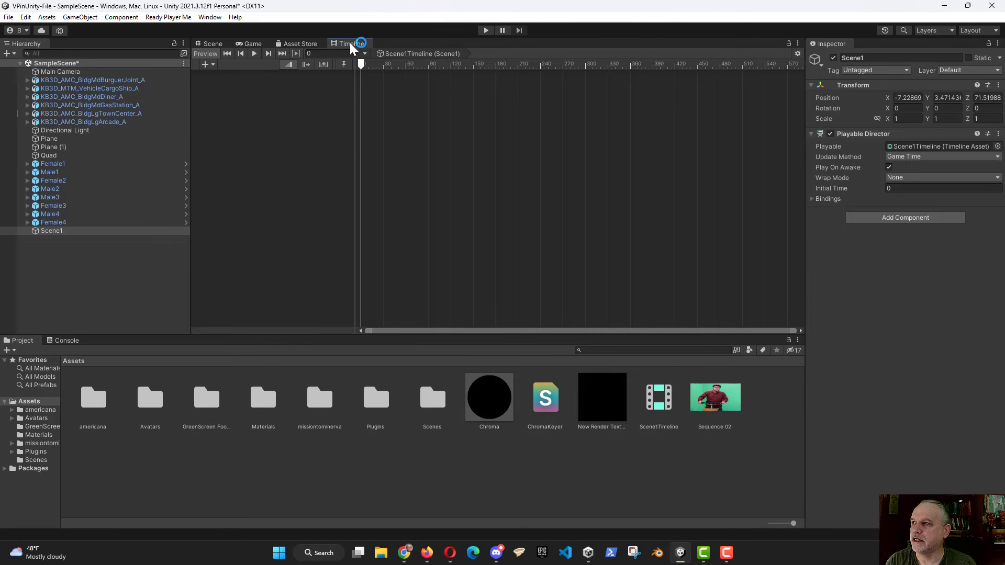
Dock the Timeline window beside the Project and Console panels at the bottom
{"action": "left_click_drag", "start_coordinate": [352, 45], "coordinate": [147, 216]}
{"action": "left_click_drag", "start_coordinate": [151, 44], "coordinate": [96, 345]}
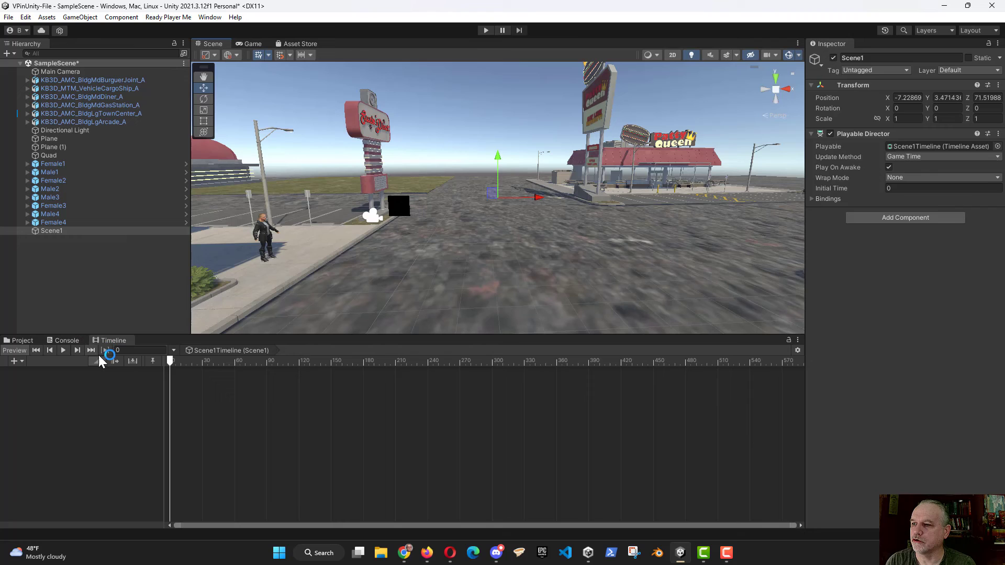